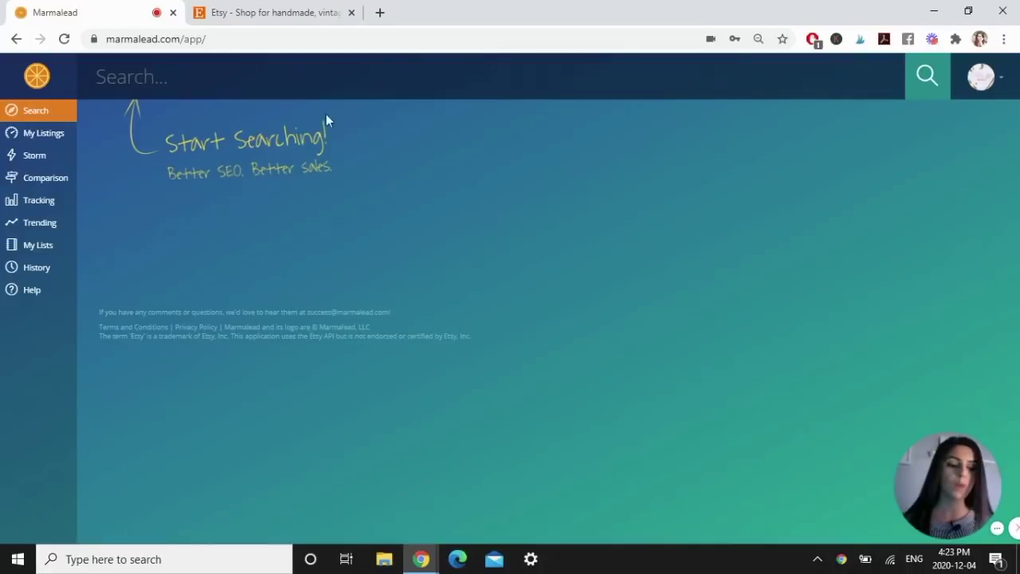
- Analyse 'wedding invitation template' in Marmalead and scroll down to its long-tail alternatives
left_click(217, 81)
type("wedding i")
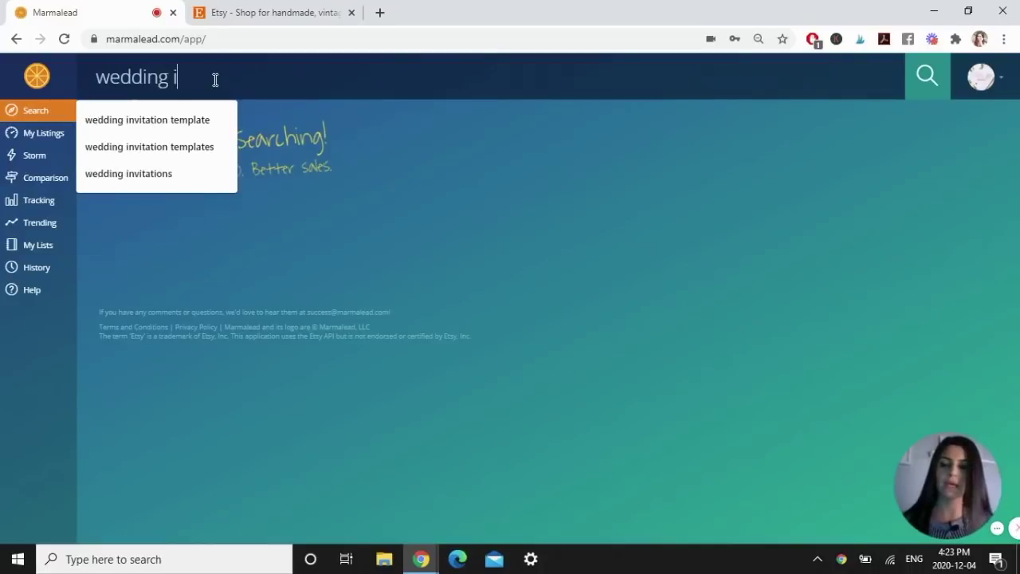
type("nvitation template")
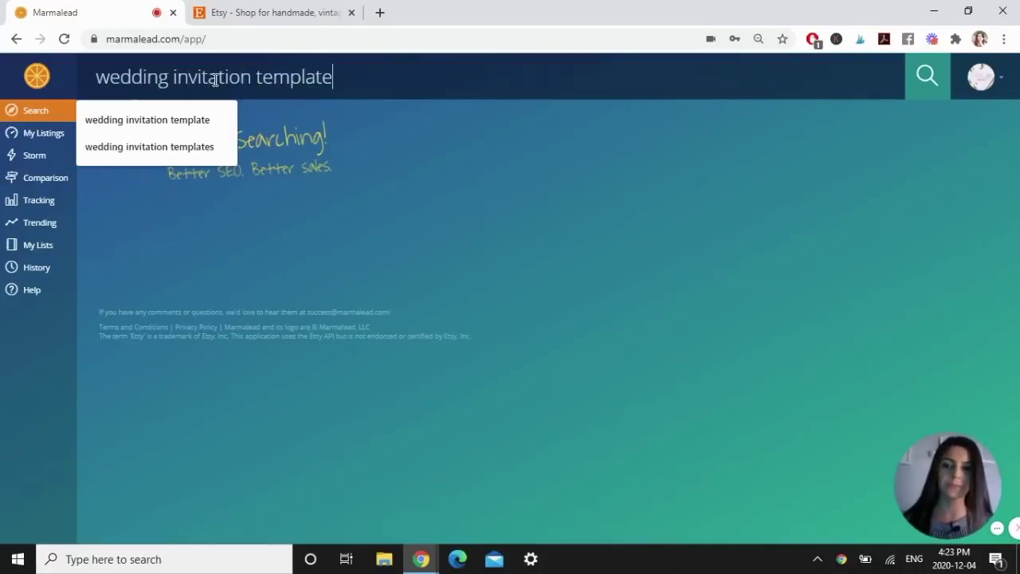
key("Return")
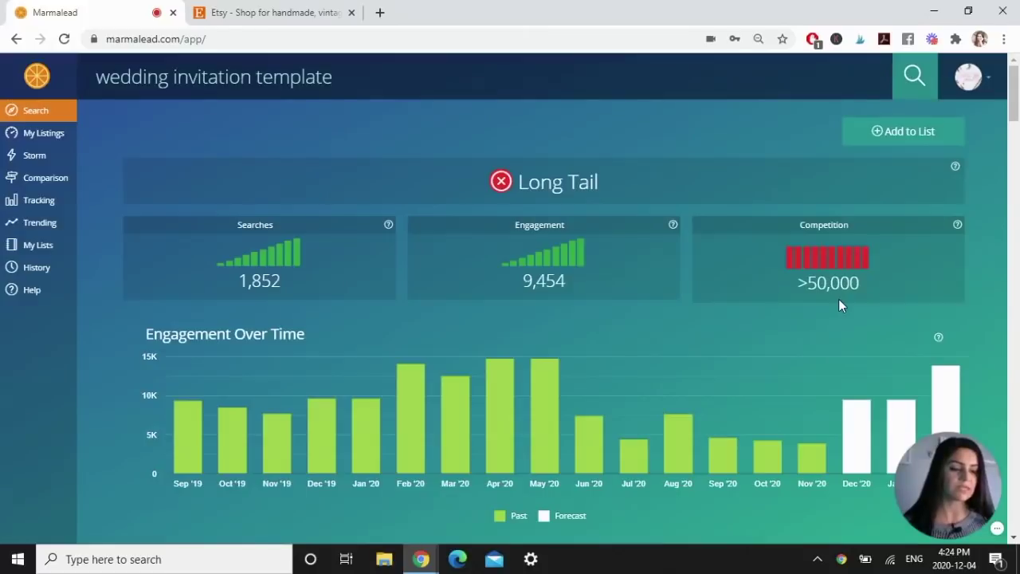
left_click_drag(1015, 107, 1017, 467)
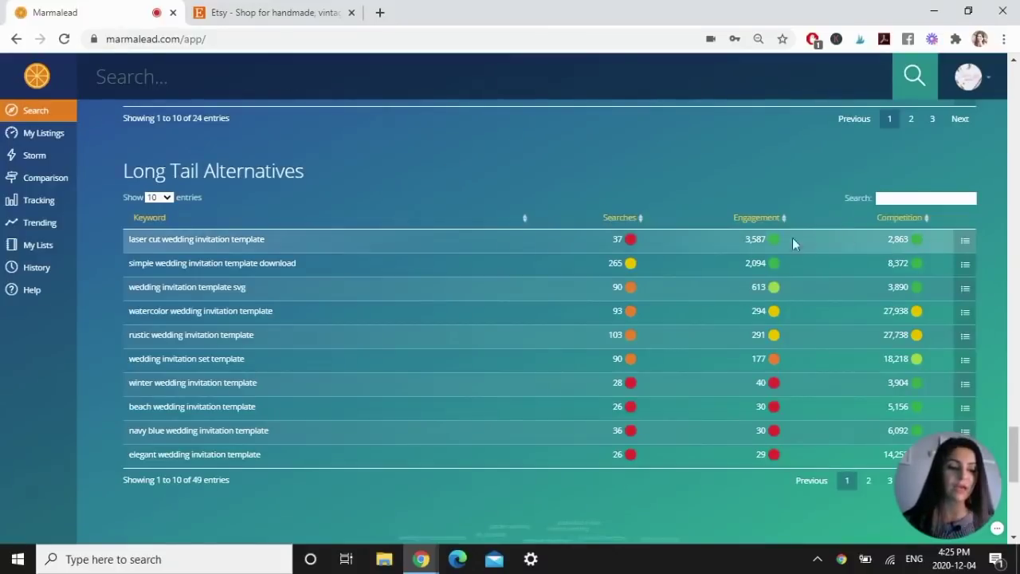
- Analyse 'wedding invitations' and review its 47 long-tail alternatives, like 'vellum wedding invitations'
left_click(237, 80)
type("weddi")
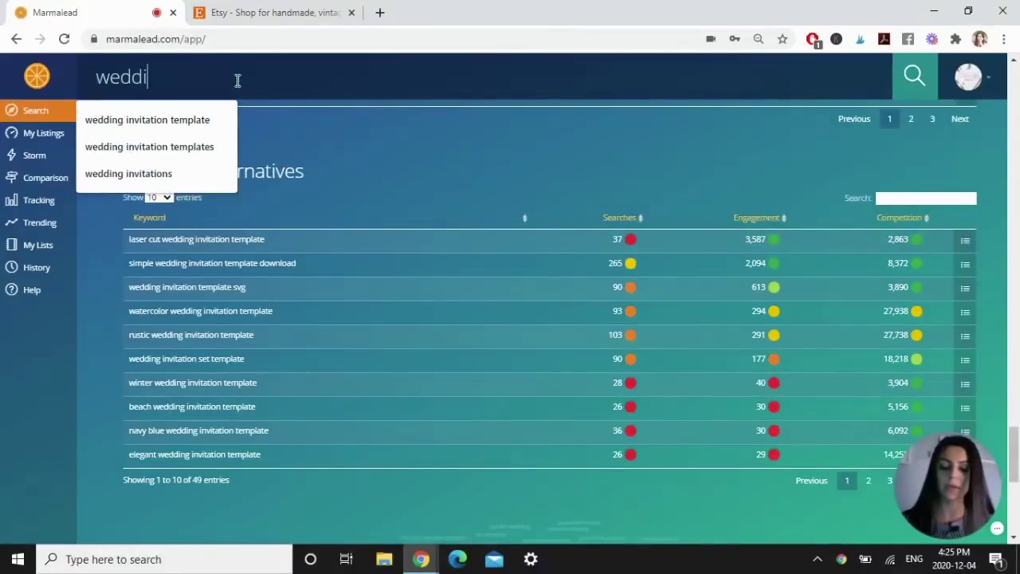
type("ng invitations")
key("Return")
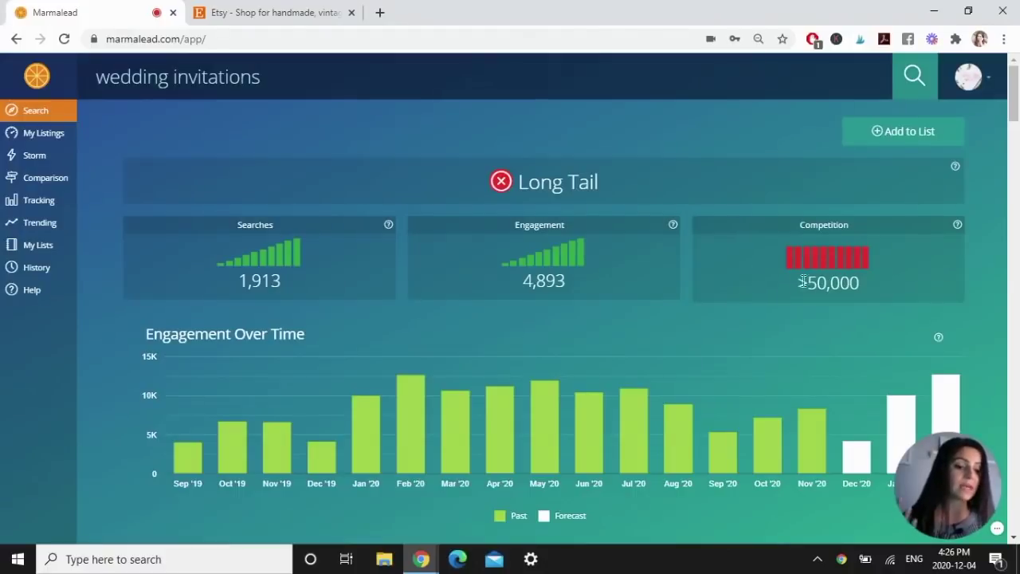
left_click_drag(1016, 96, 1017, 456)
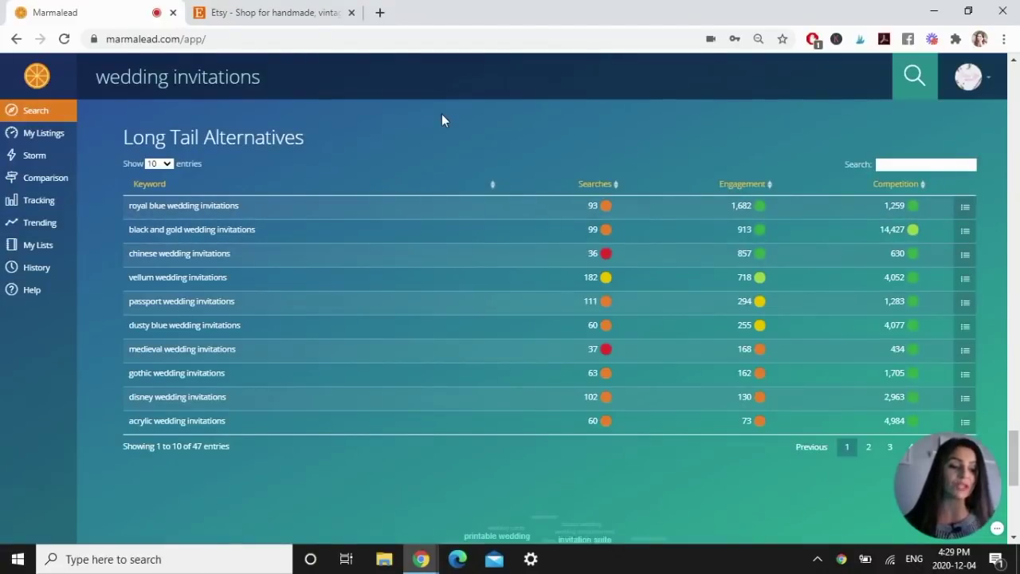
- Search Etsy for 'wedding invitation template' to see competing listings with prices and ratings
key("ctrl+Tab")
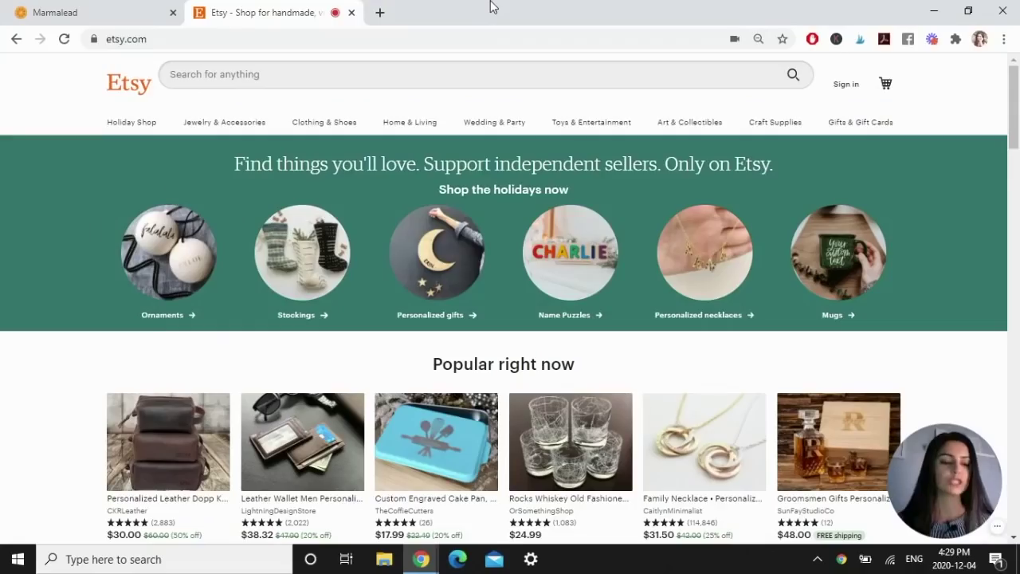
left_click(493, 71)
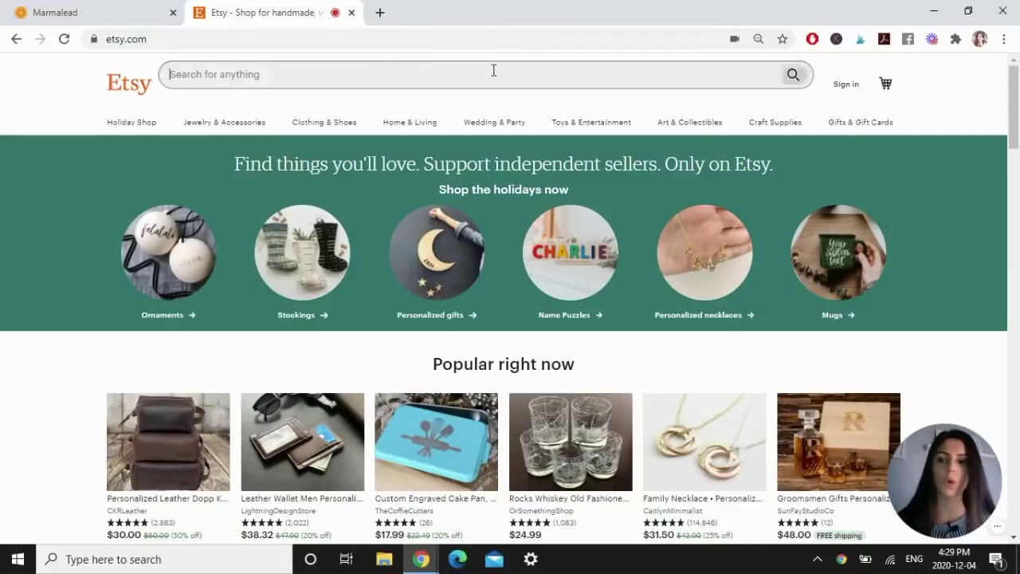
type("wedding in")
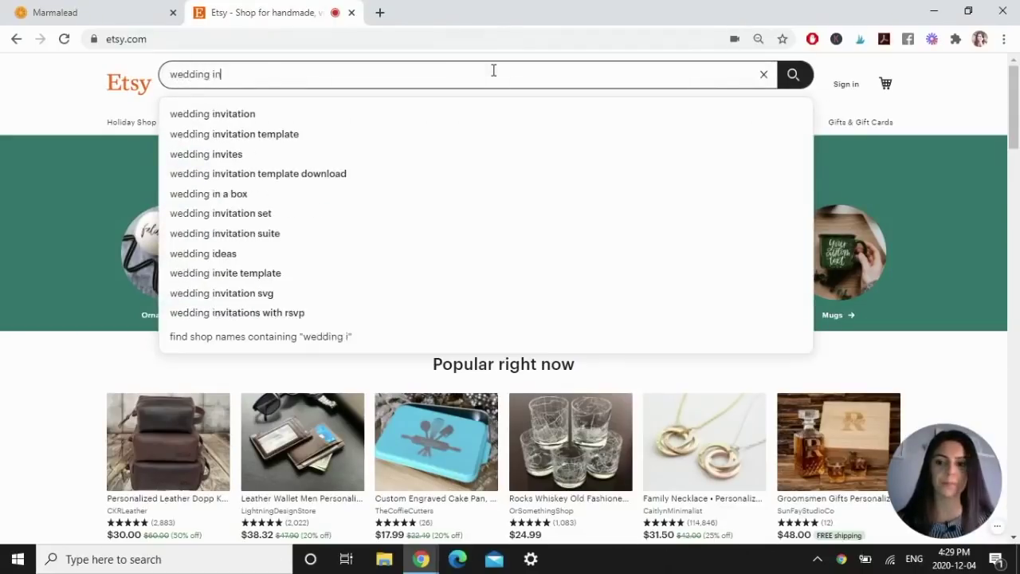
type("vitation template")
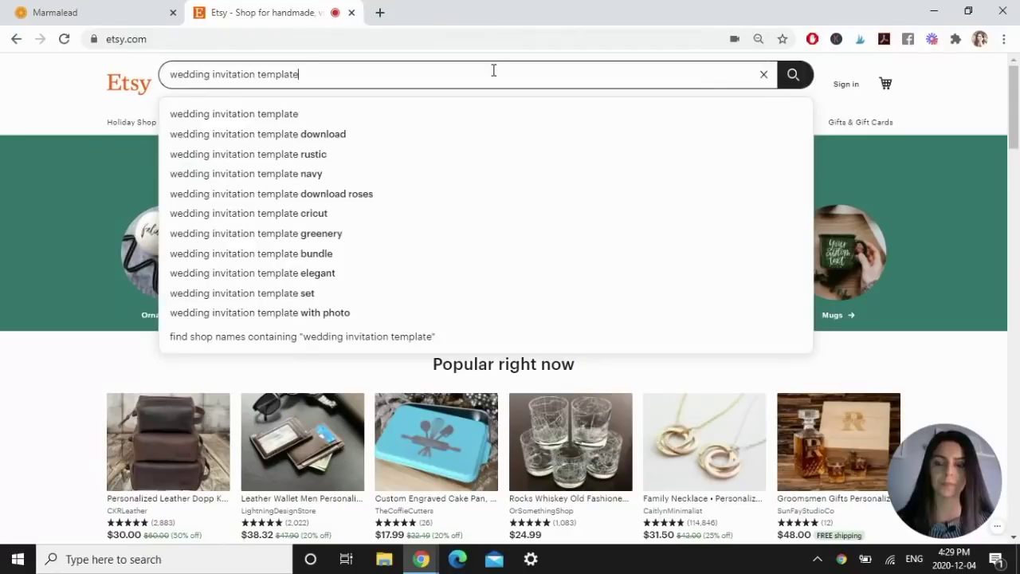
key("Return")
left_click_drag(1018, 102, 1018, 154)
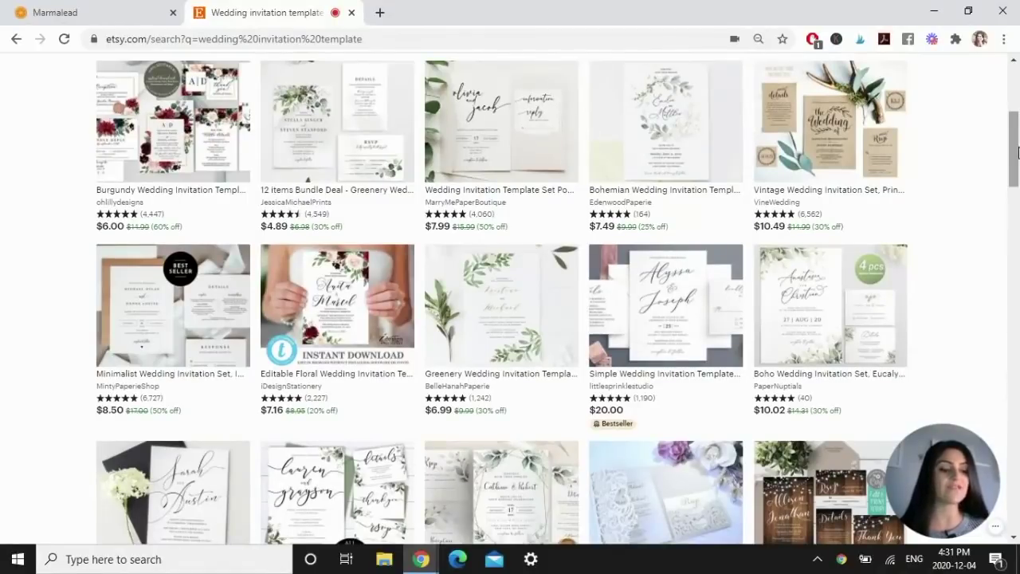
- Browse further down the Etsy wedding invitation template listings
left_click_drag(1018, 145, 1018, 158)
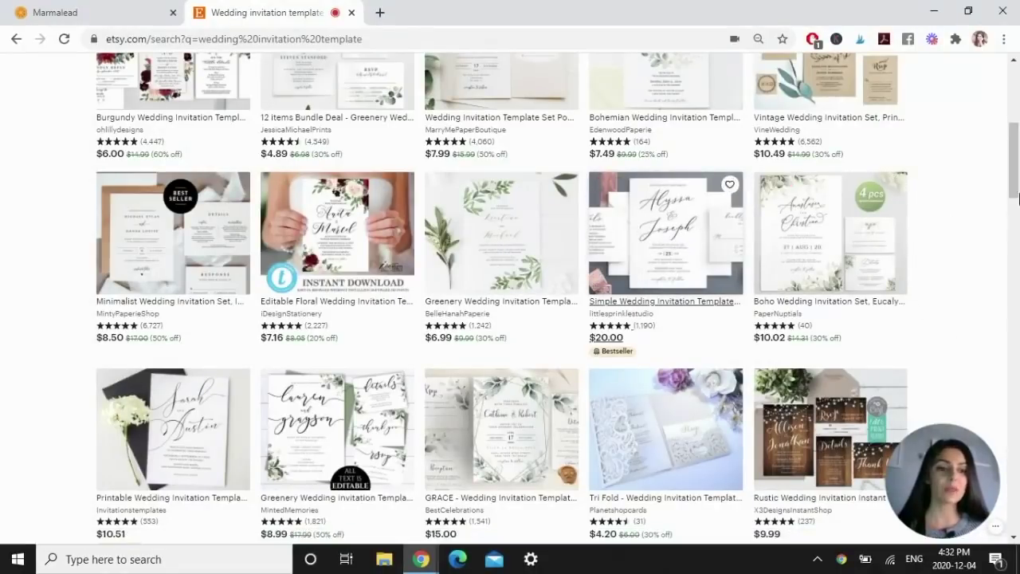
left_click_drag(1017, 179, 1018, 197)
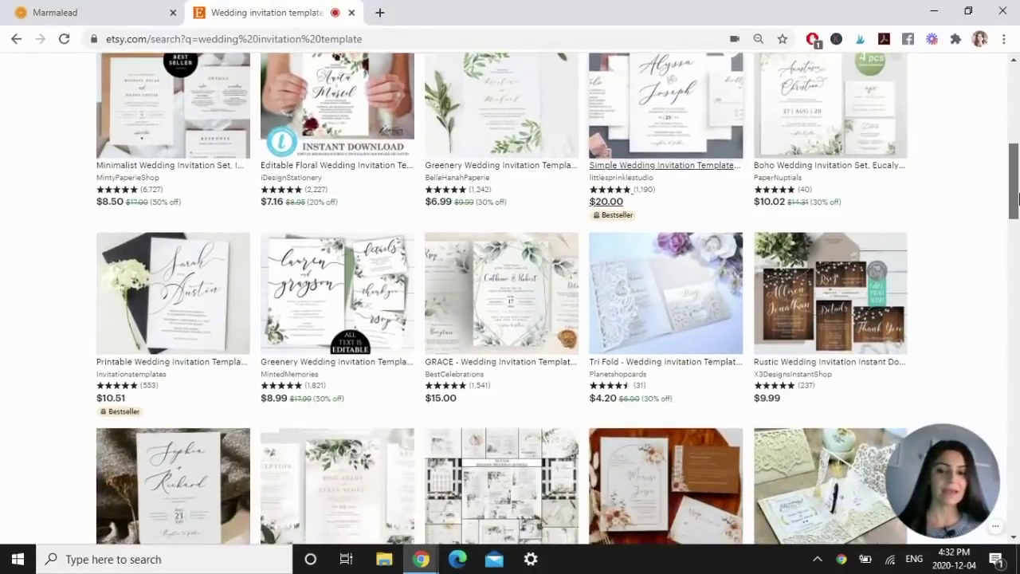
left_click_drag(1019, 200, 1019, 244)
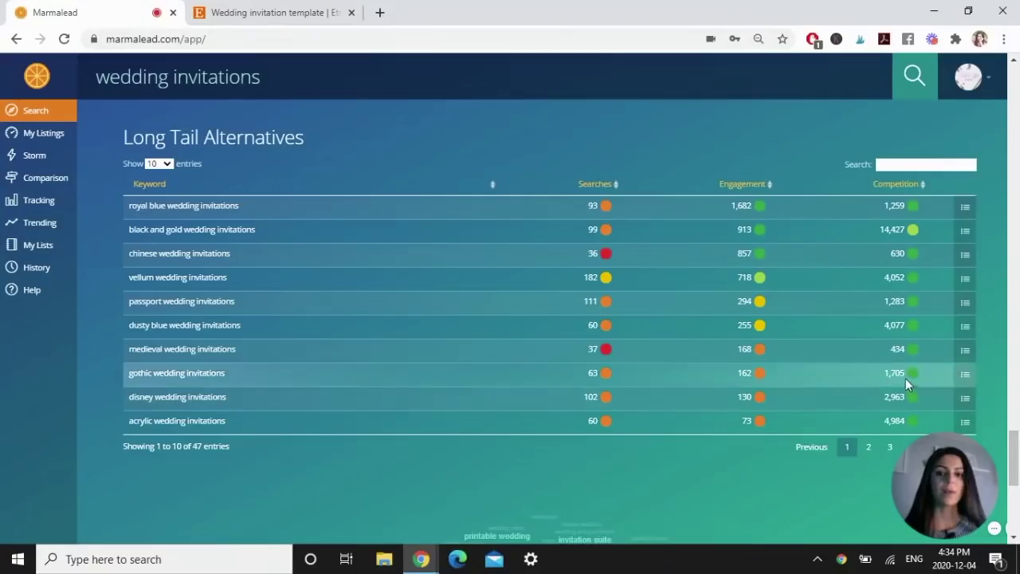
- Analyse 'printable wall art': 11,544 searches, 31,682 engagement, over 50,000 competition
left_click(330, 84)
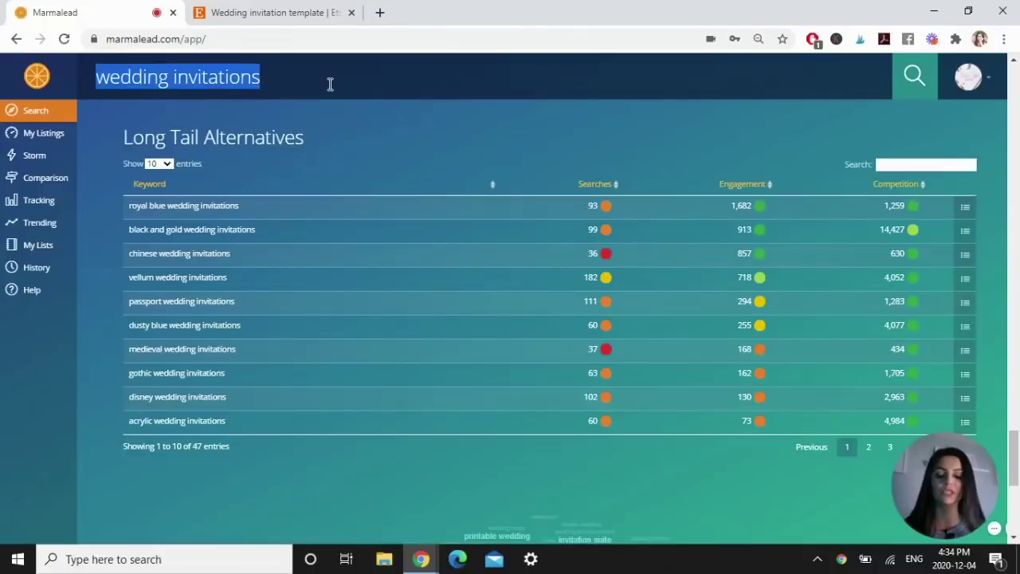
type("printable ")
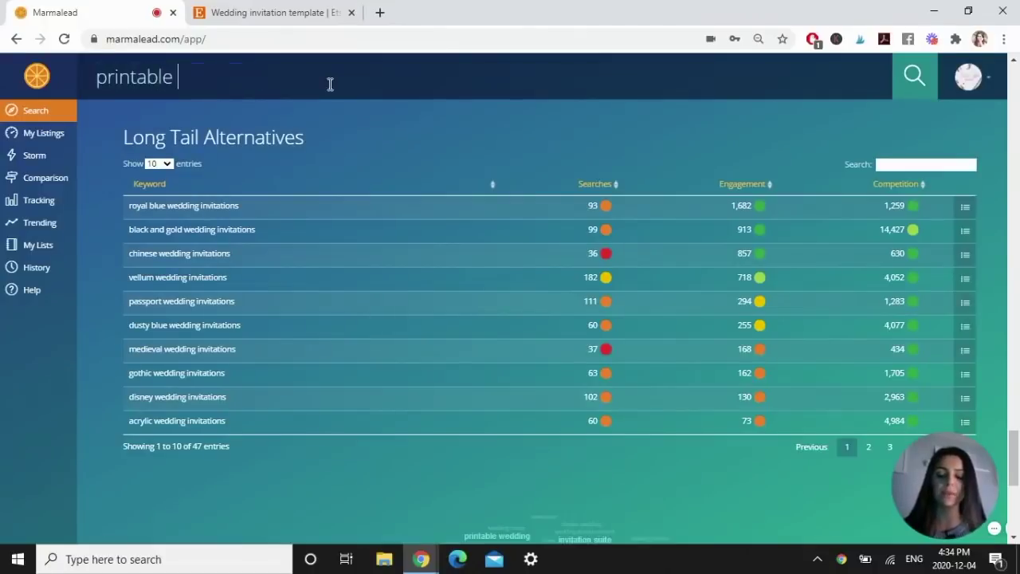
type("wall art")
key("Return")
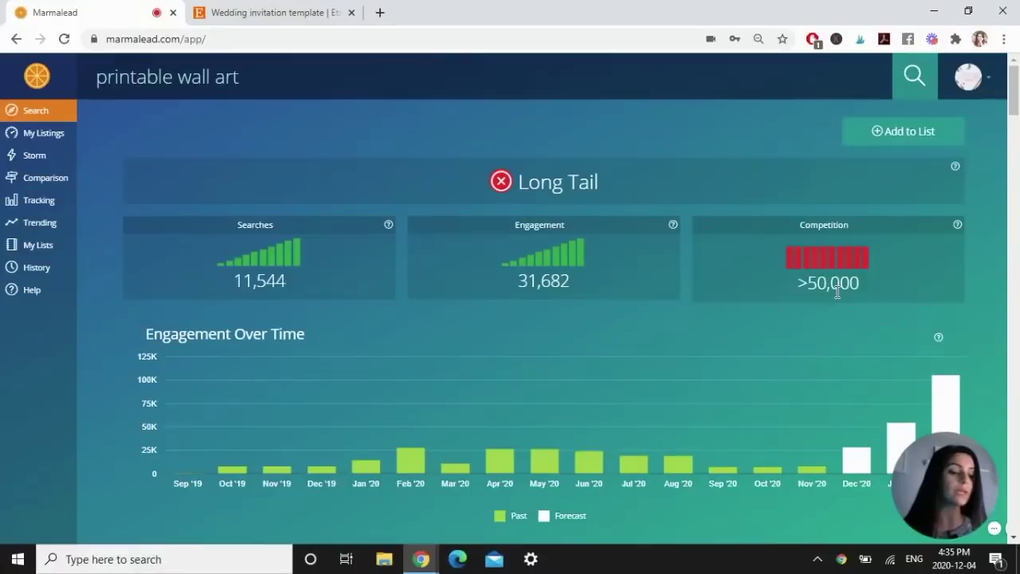
left_click(277, 21)
- Search Etsy for 'printable wall art abstract' and scroll through the abstract print results
left_click(325, 73)
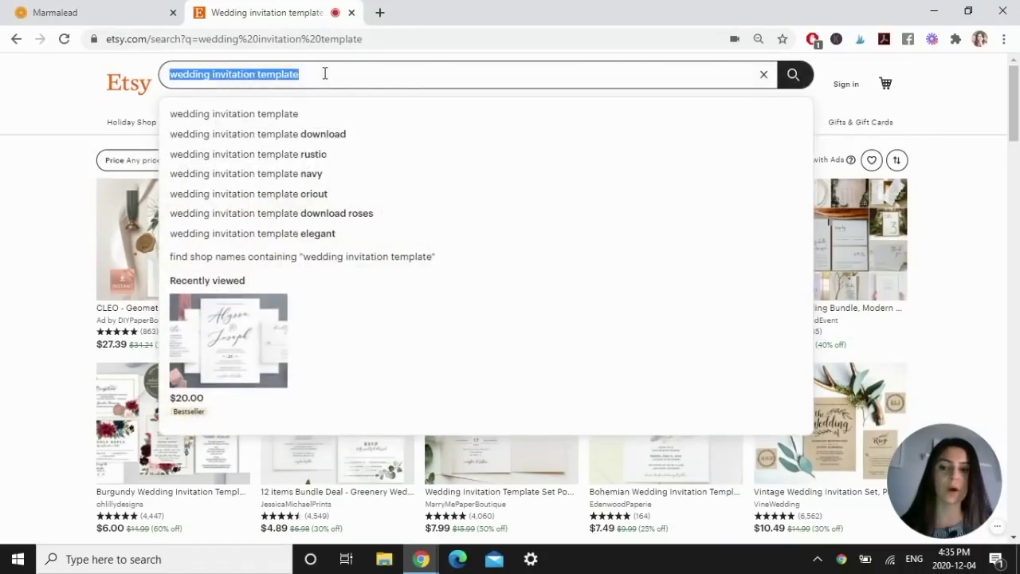
key("BackSpace")
type("printable wall art")
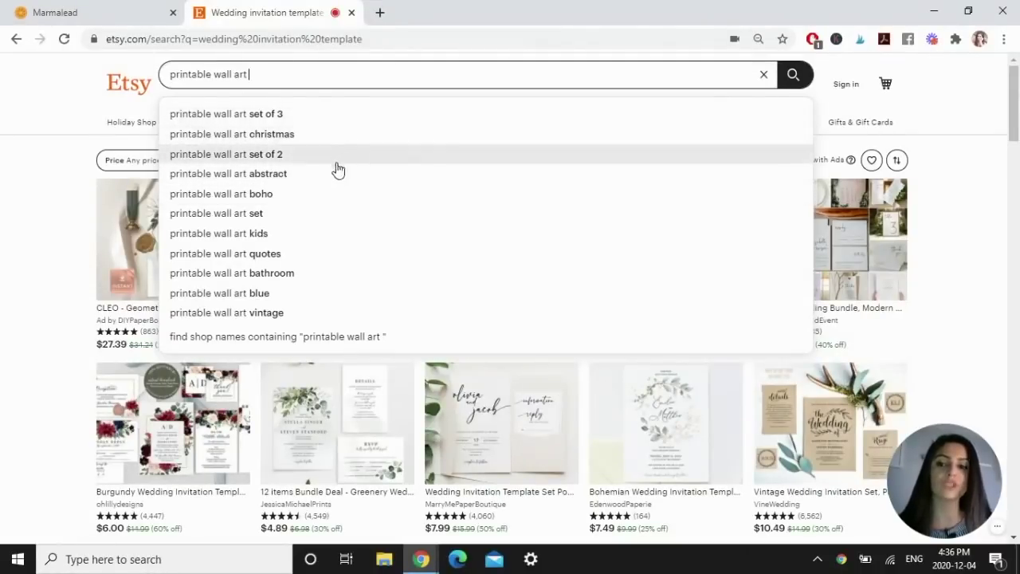
left_click(270, 176)
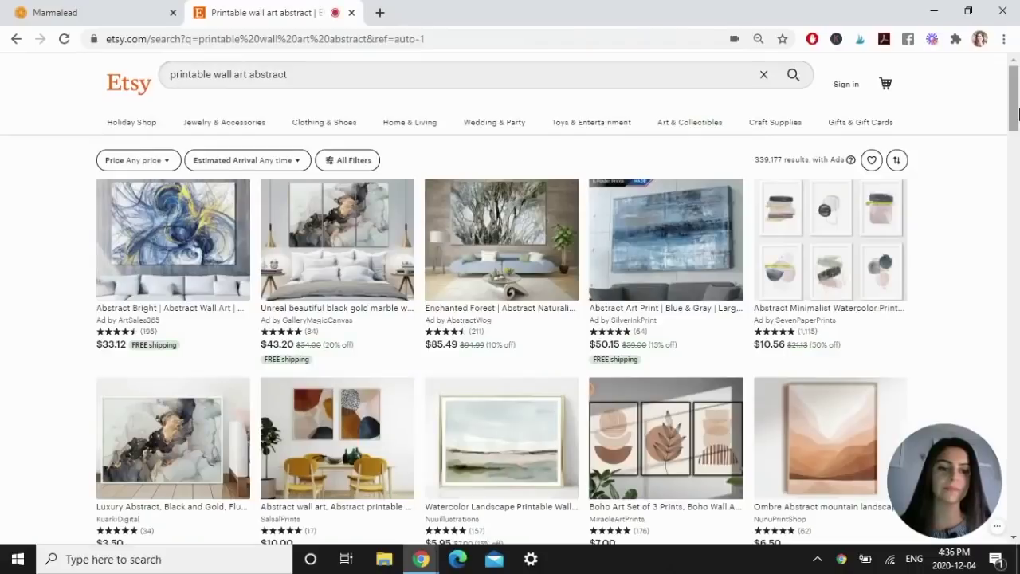
left_click_drag(1018, 112, 1019, 139)
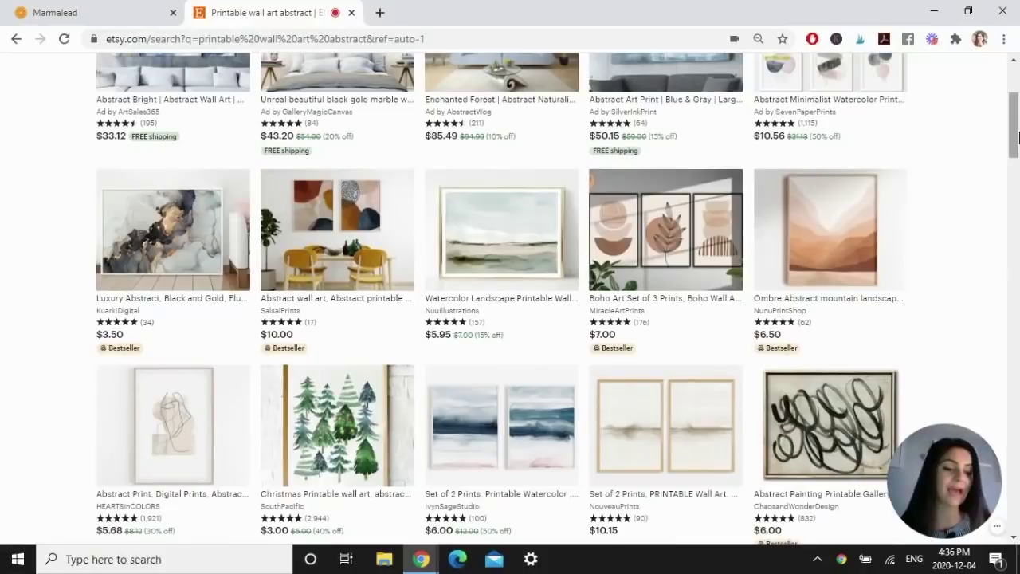
left_click_drag(1018, 138, 1019, 167)
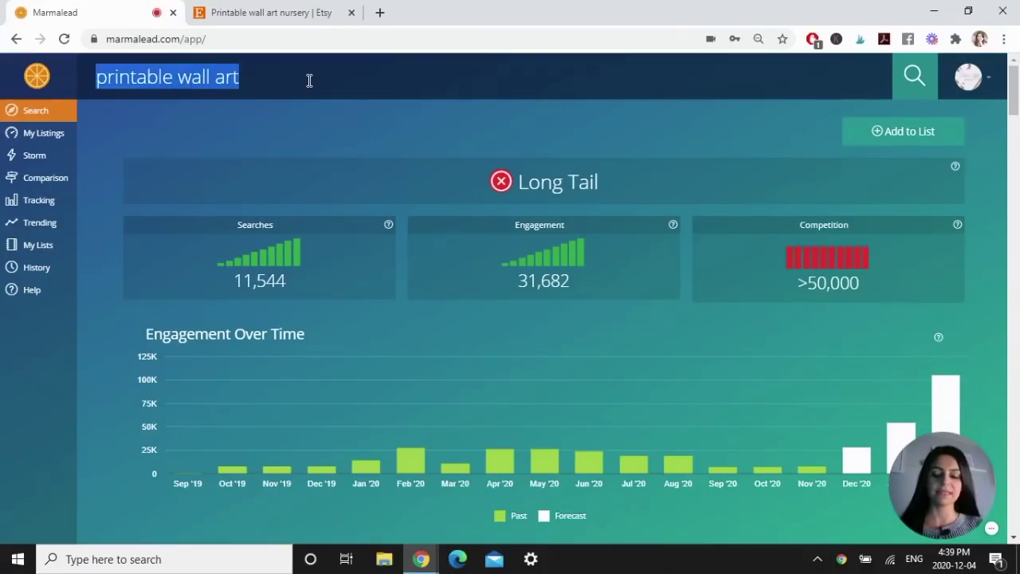
- Analyse 'resume template' and review its 41 long-tail alternatives
type("resume template")
key("Return")
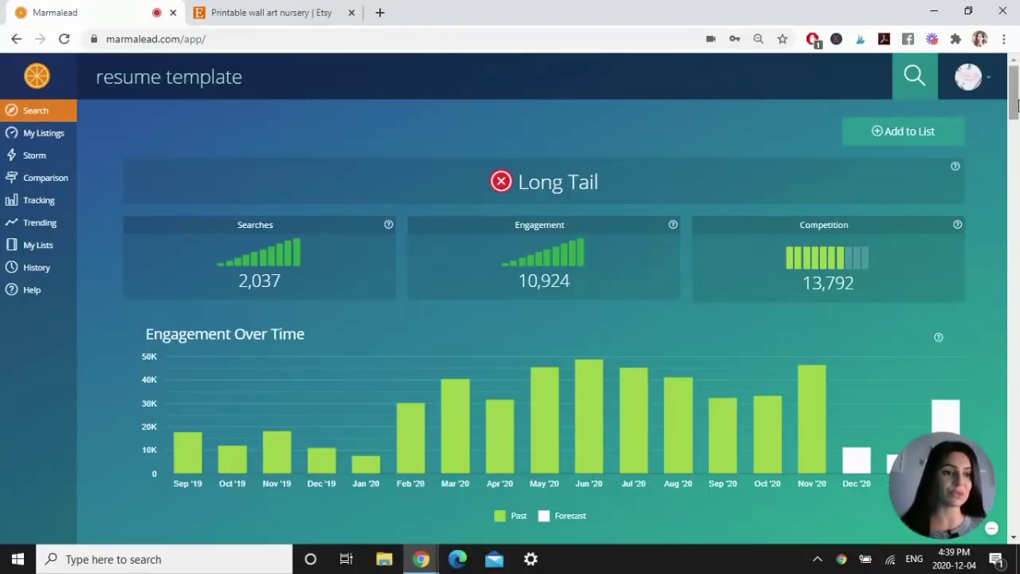
left_click_drag(1018, 103, 1018, 422)
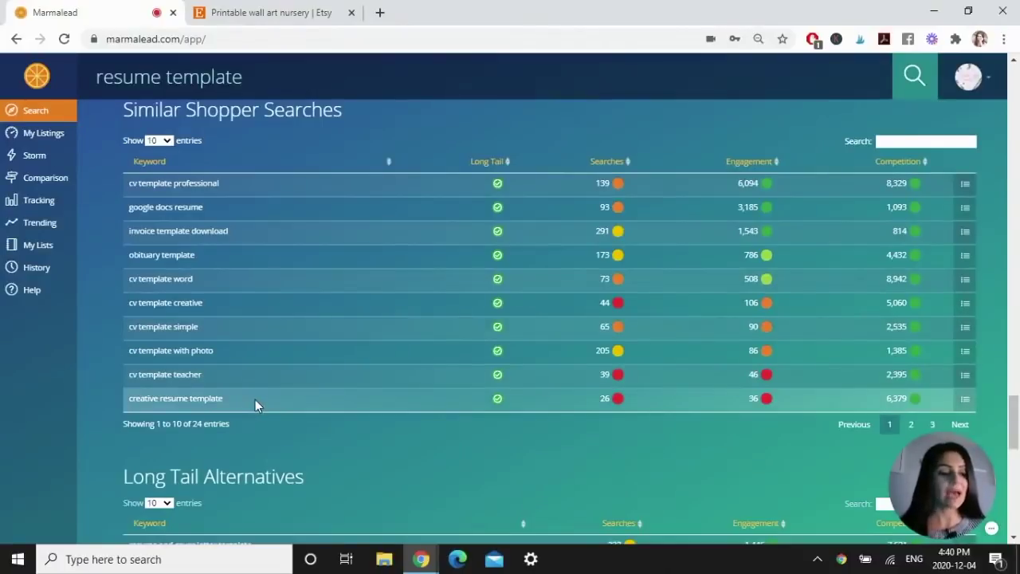
left_click_drag(1019, 433, 1019, 464)
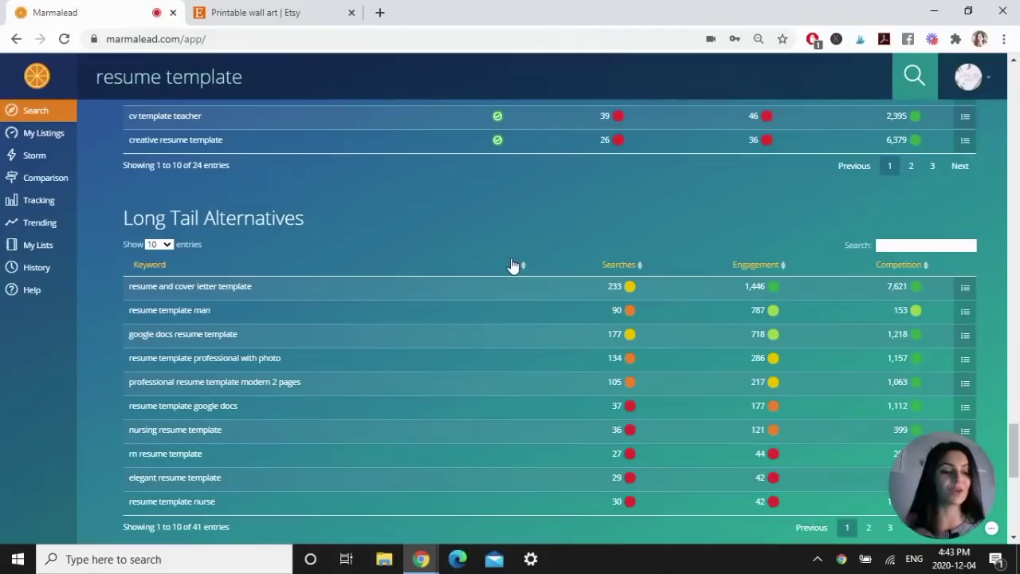
- Create a new Storm for 'digital planner' and scroll through its suggested keywords
left_click(54, 159)
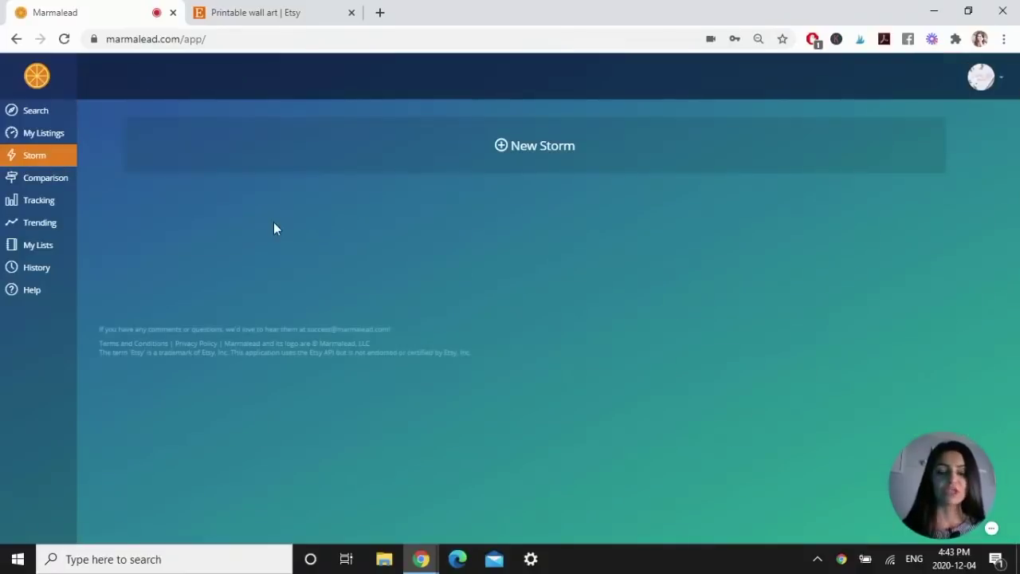
left_click(487, 149)
left_click(322, 141)
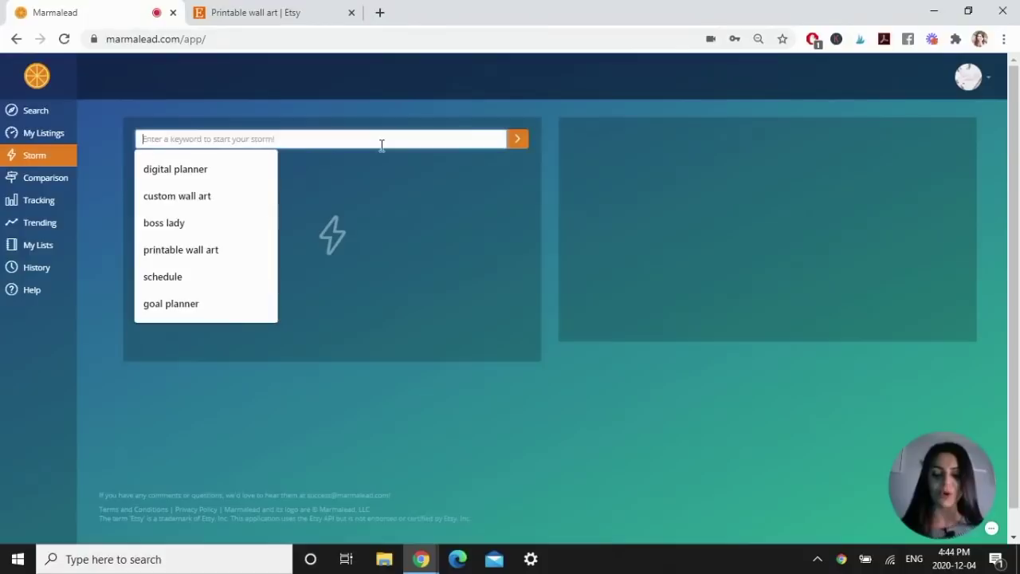
type("digital planner")
key("Return")
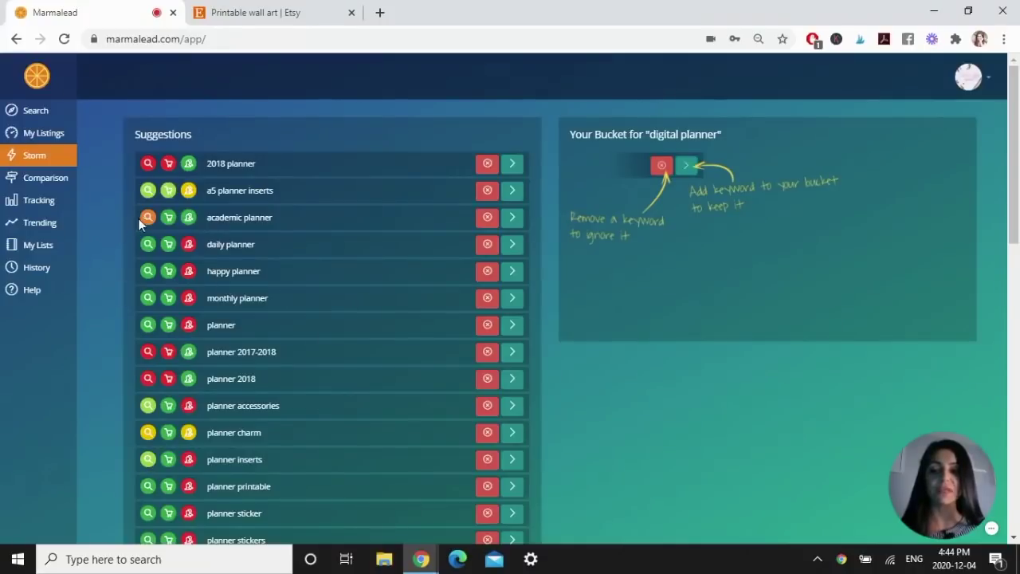
mouse_move(186, 226)
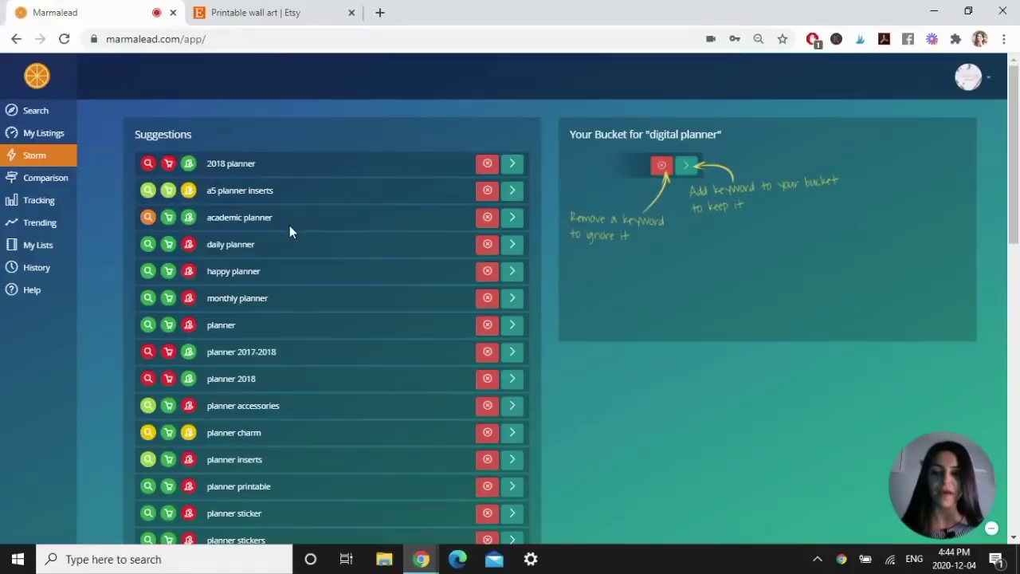
scroll(355, 258, "down", 3)
scroll(356, 262, "down", 1)
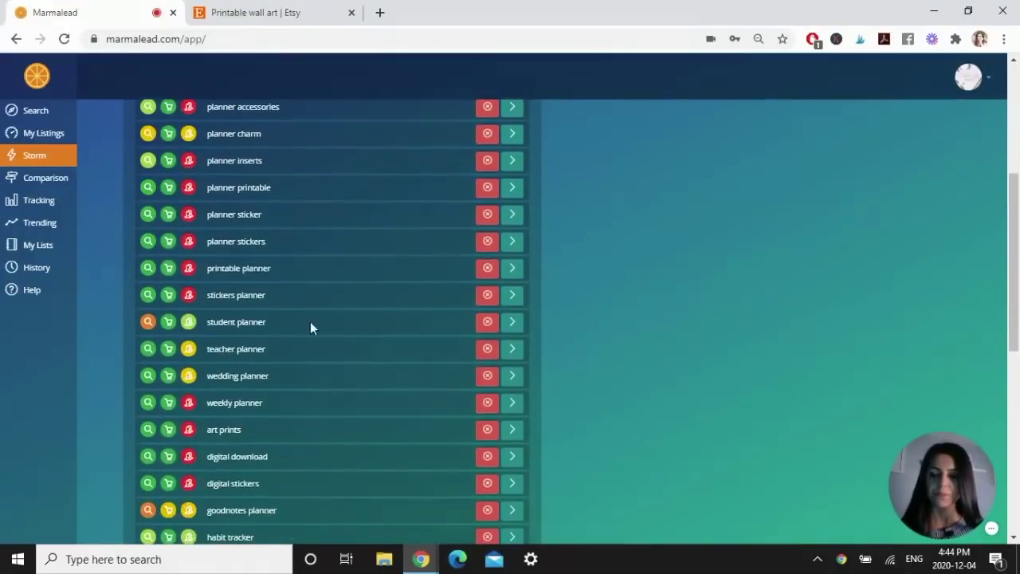
scroll(299, 319, "down", 4)
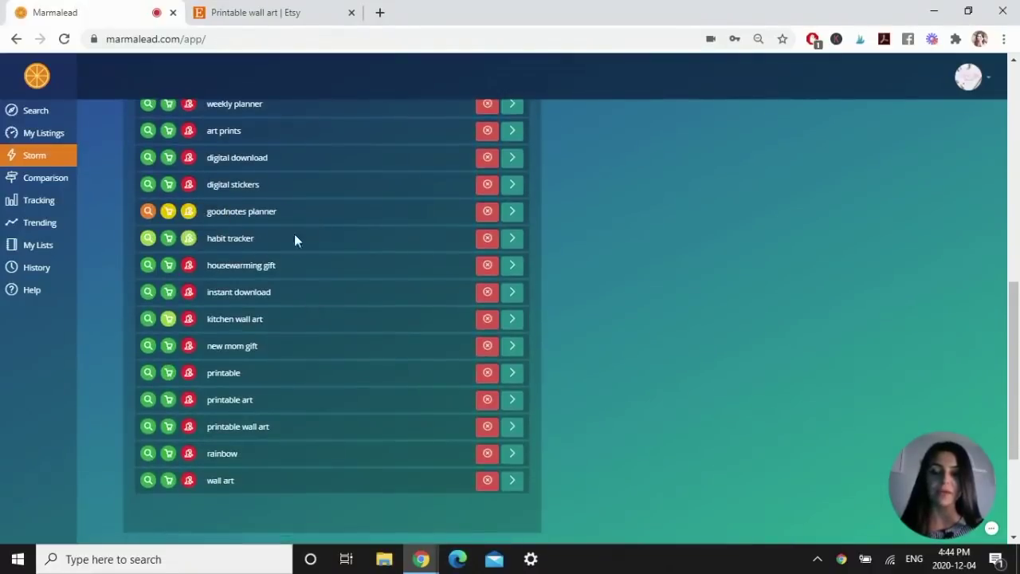
- Add 'habit tracker' to the digital planner bucket
left_click(514, 243)
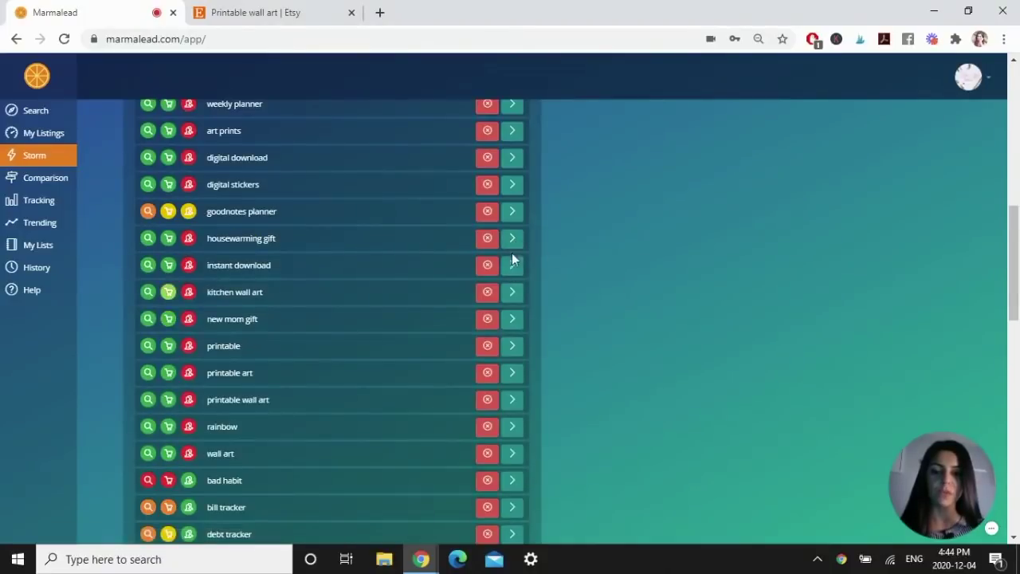
scroll(590, 284, "up", 6)
scroll(608, 303, "up", 2)
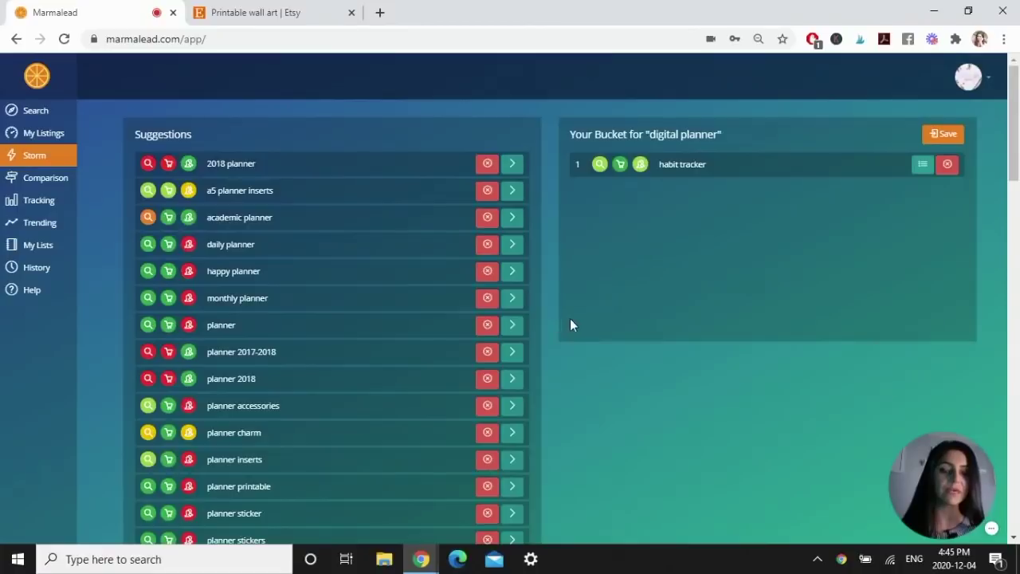
- Discard 'expense tracker' and 'initiative tracker' from the Storm suggestions
scroll(638, 266, "down", 8)
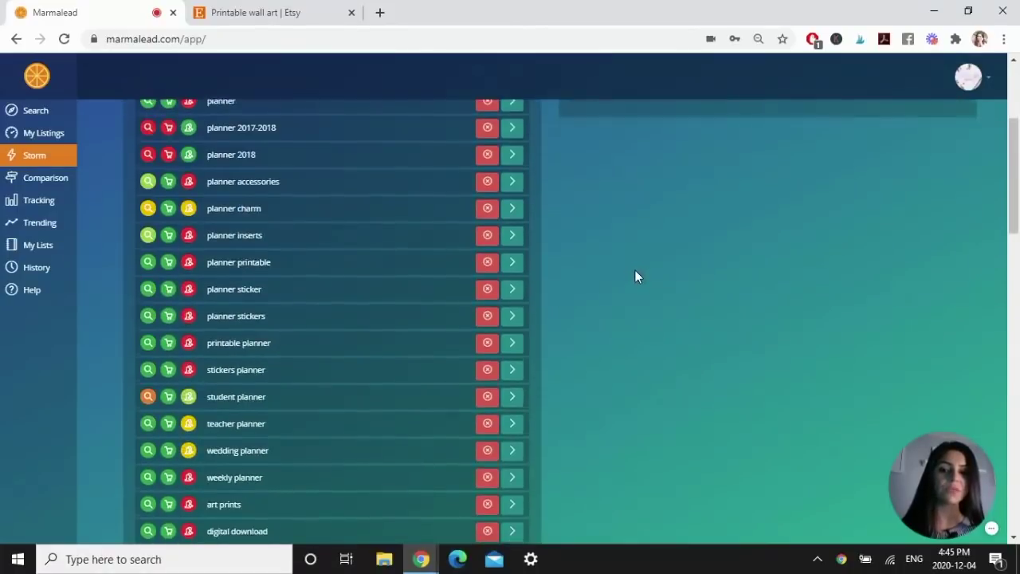
scroll(594, 312, "down", 1)
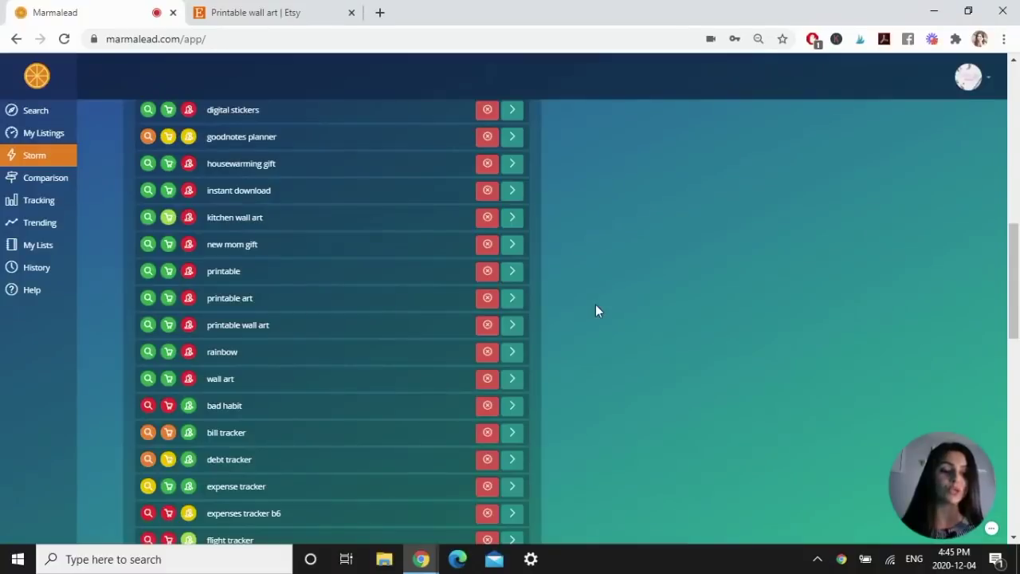
scroll(586, 327, "down", 4)
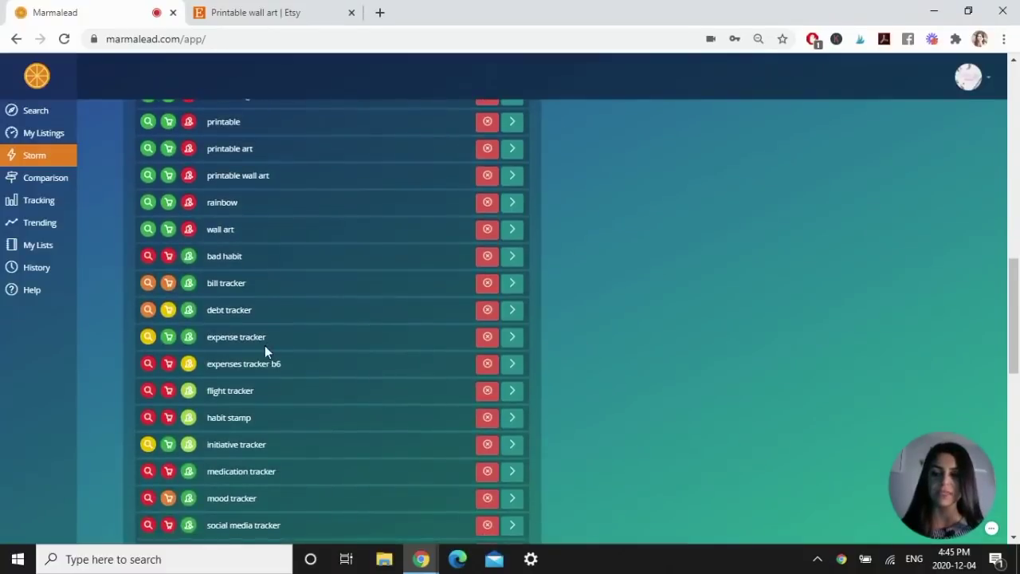
left_click(487, 336)
scroll(562, 383, "down", 1)
scroll(479, 334, "down", 3)
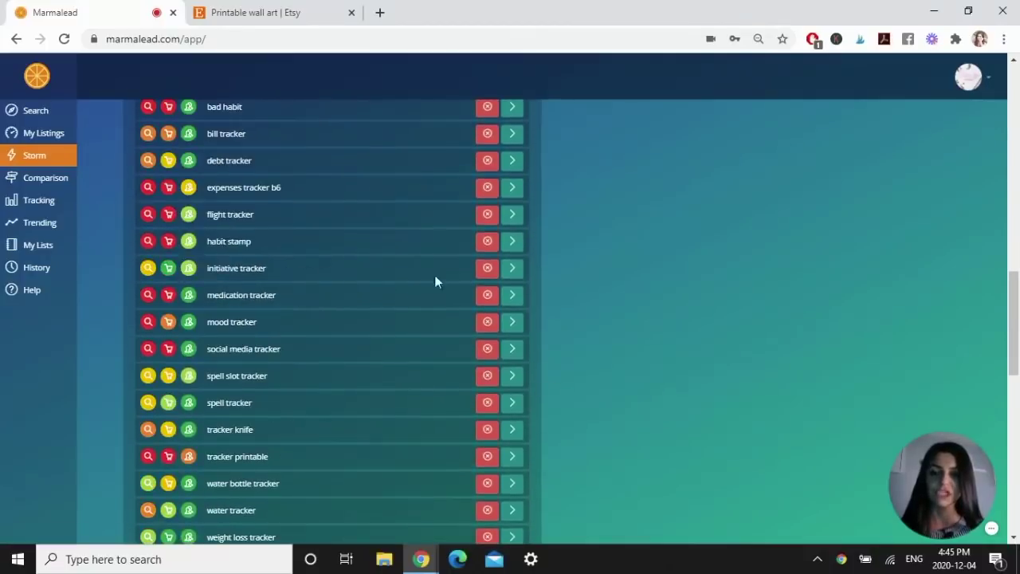
left_click(508, 274)
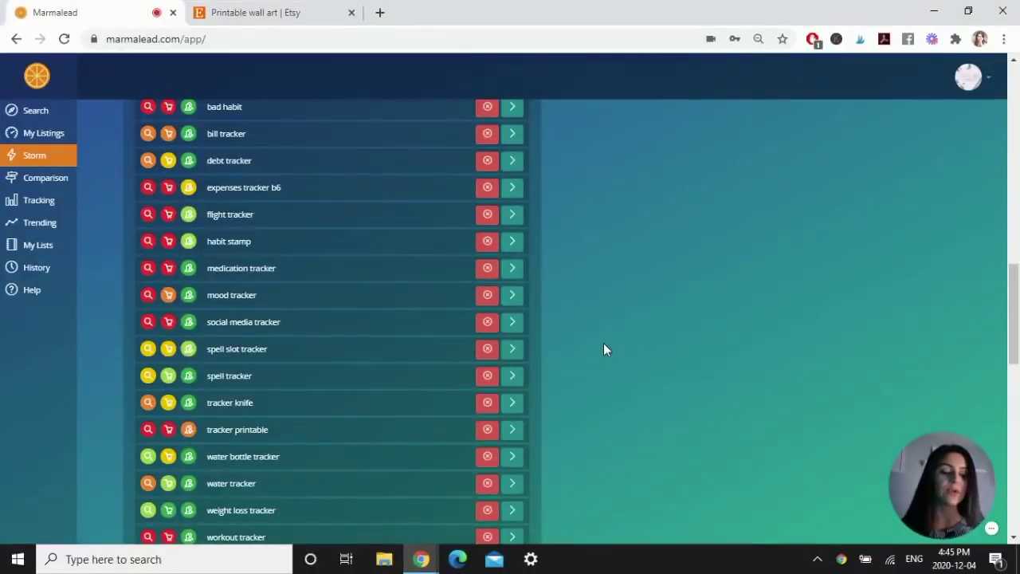
scroll(604, 344, "down", 1)
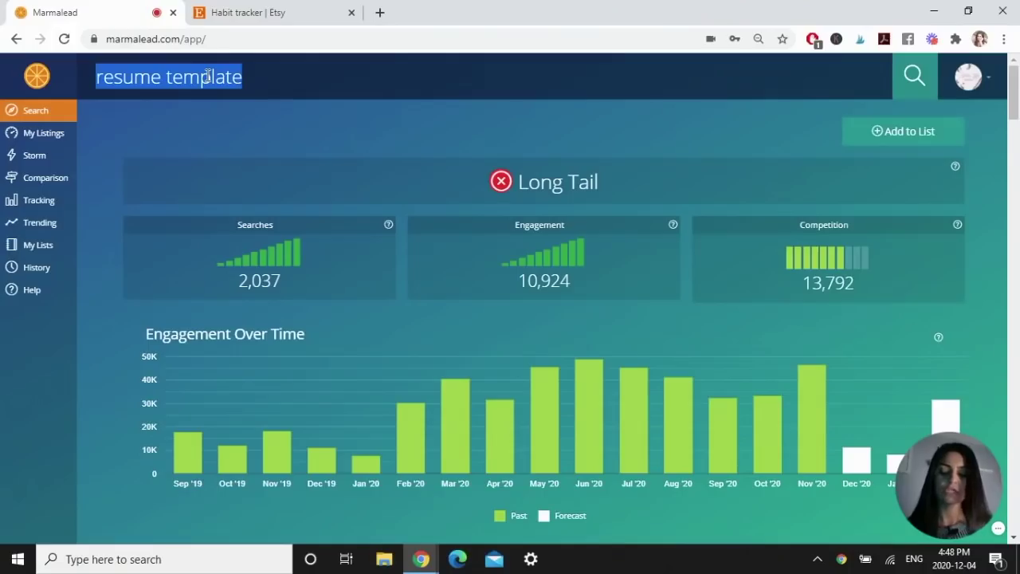
- Analyse 'instagram template' and scroll through its stats, pricing and 19 long-tail alternatives
type("instagram template")
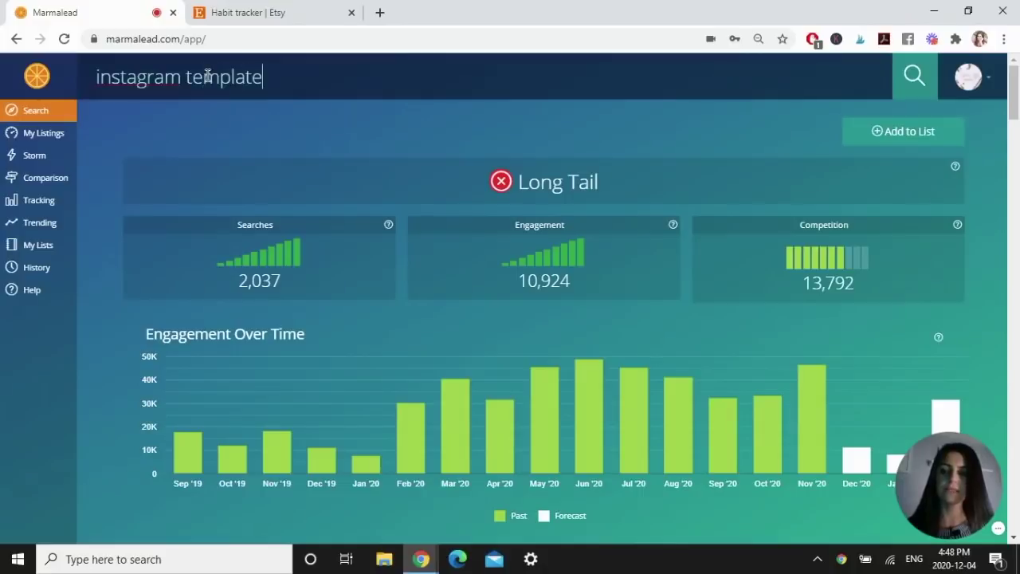
key("Return")
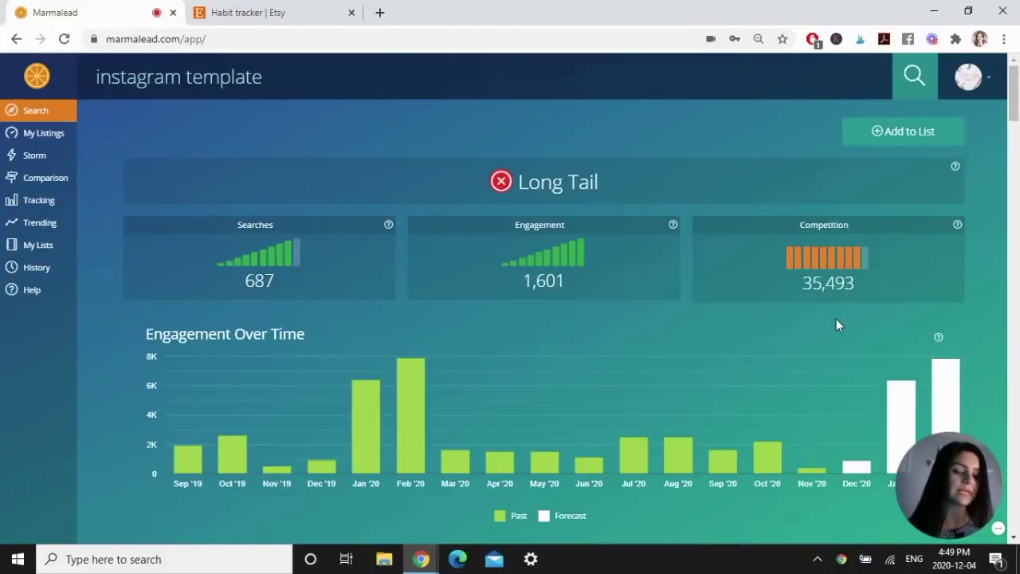
scroll(837, 324, "down", 1)
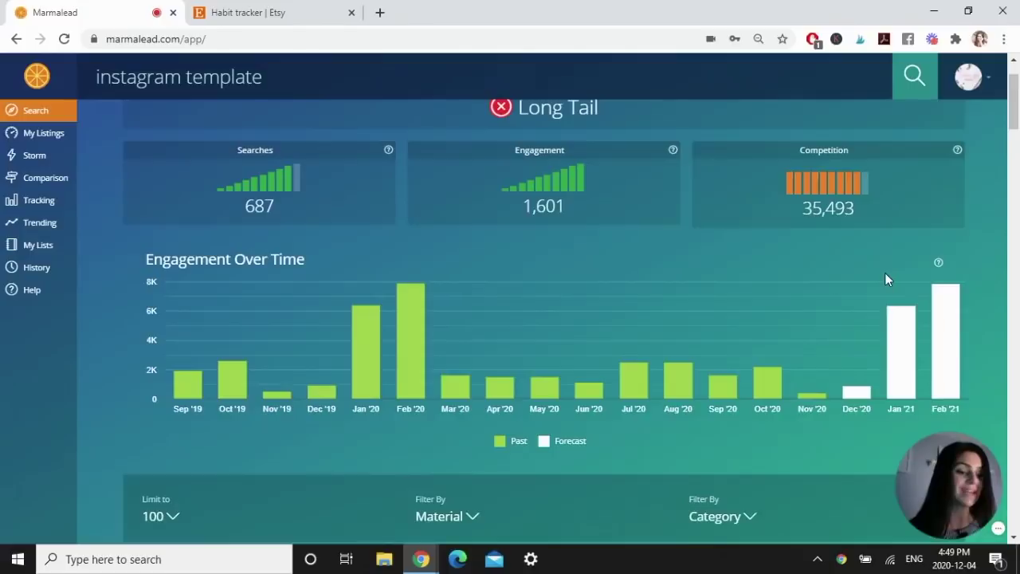
scroll(928, 276, "down", 6)
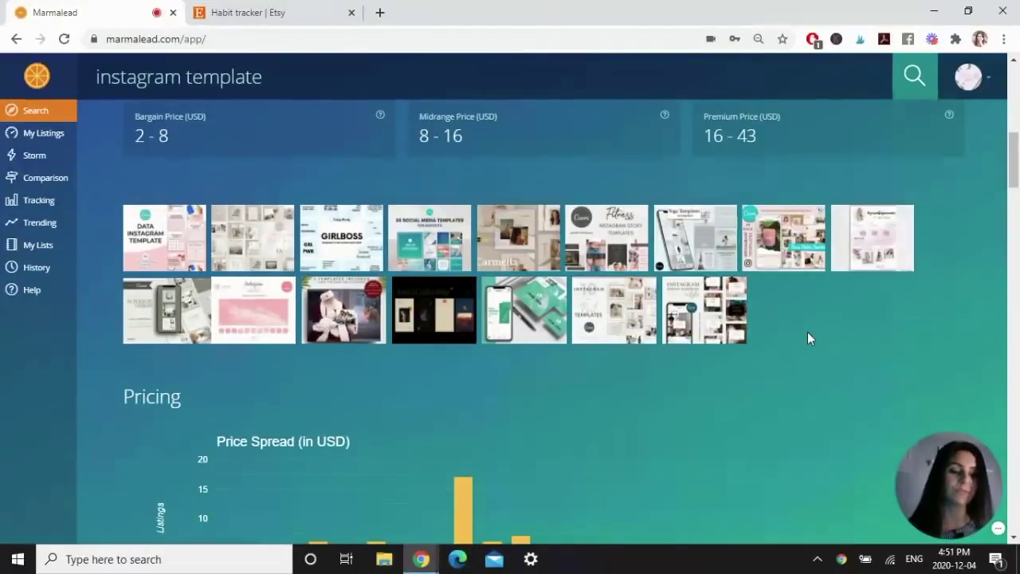
left_click_drag(1016, 159, 1019, 454)
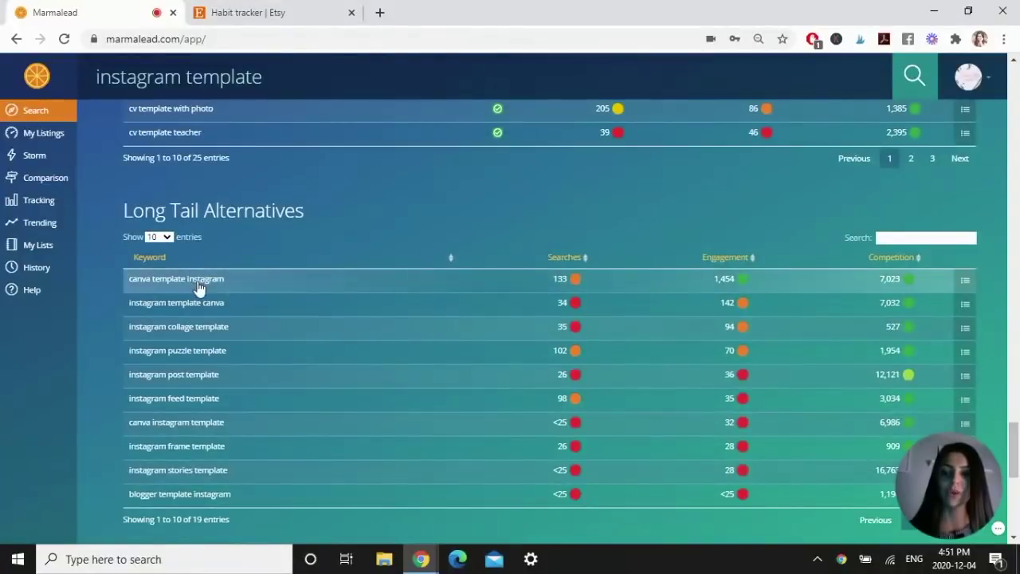